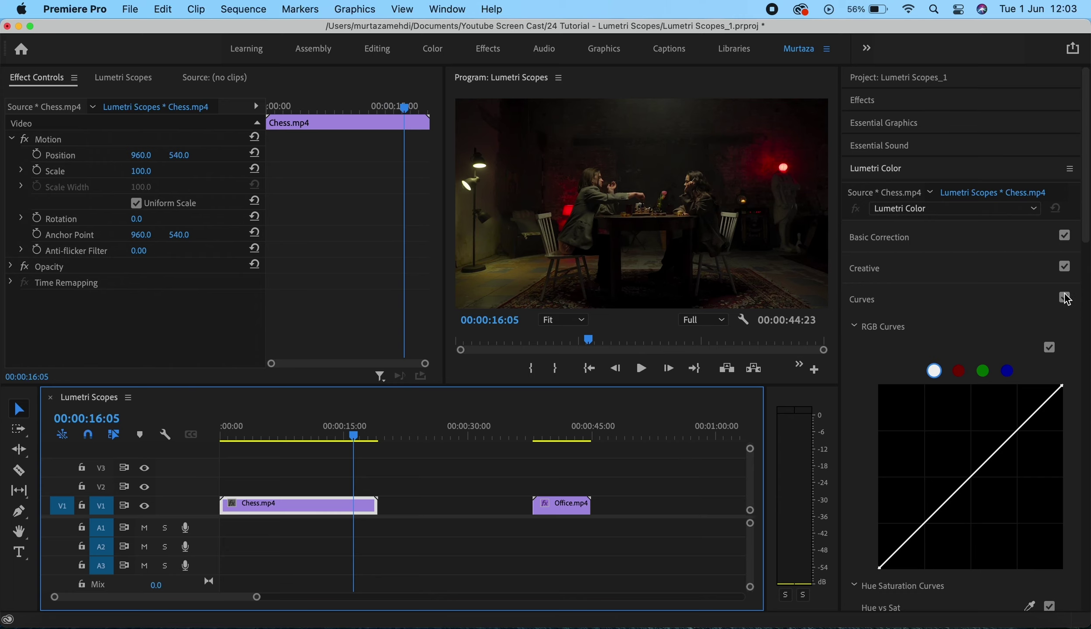
Fold the Lumetri Color sections, including Curves, and bring up the Lumetri Scopes luma waveform
click(889, 169)
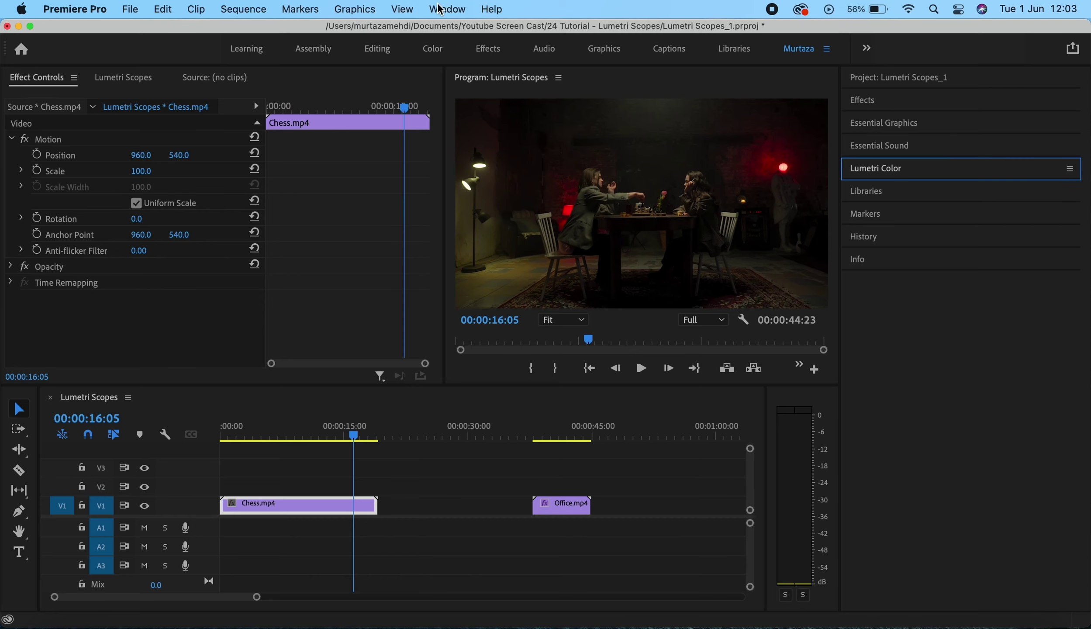
click(447, 9)
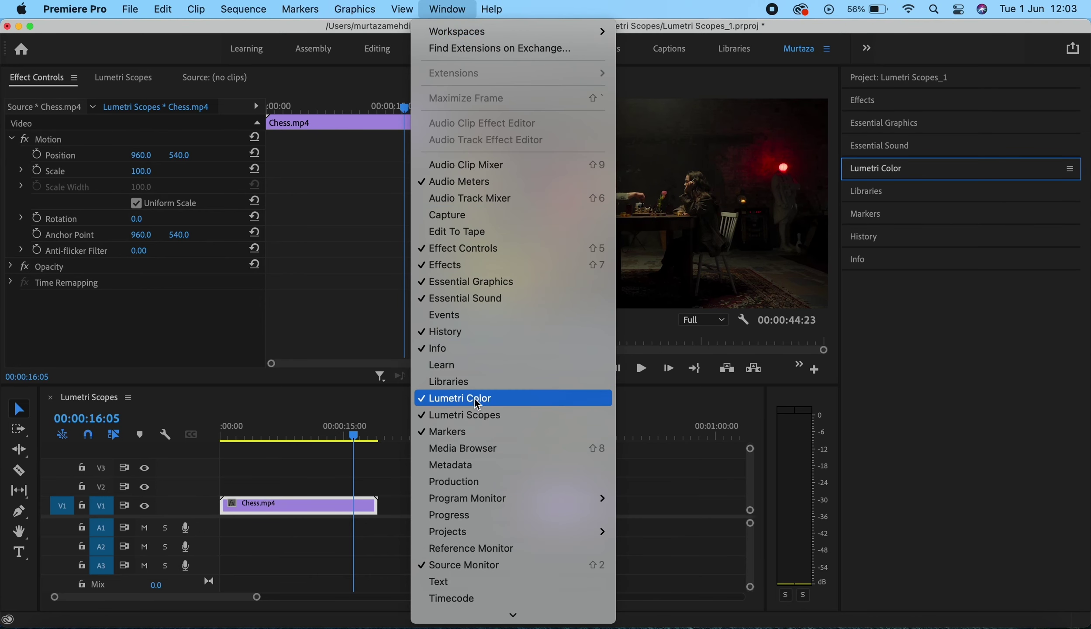
click(385, 314)
click(874, 174)
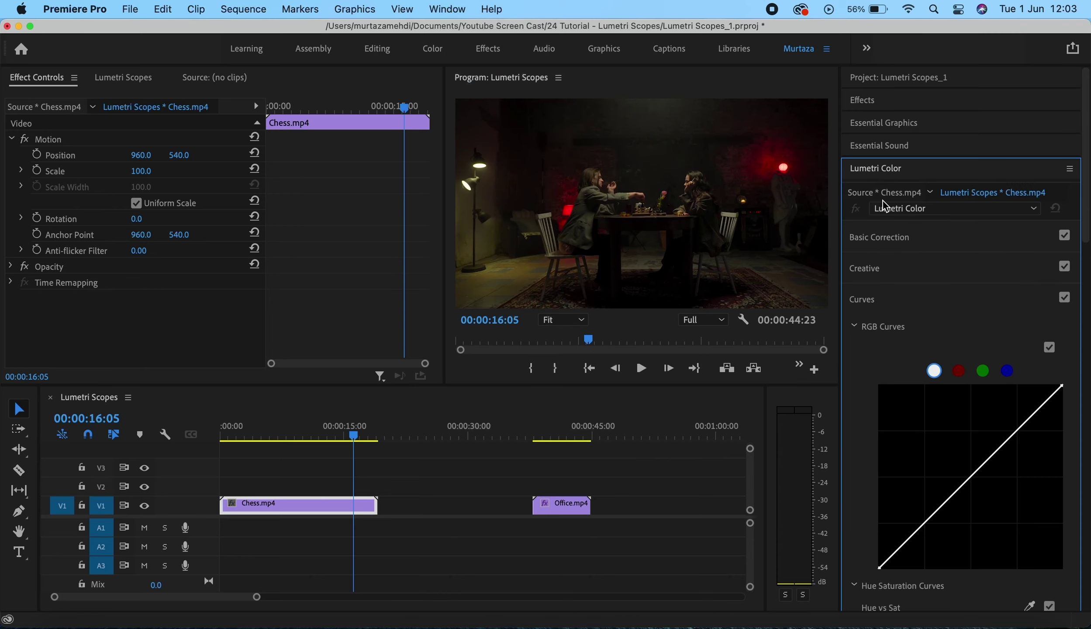
click(899, 300)
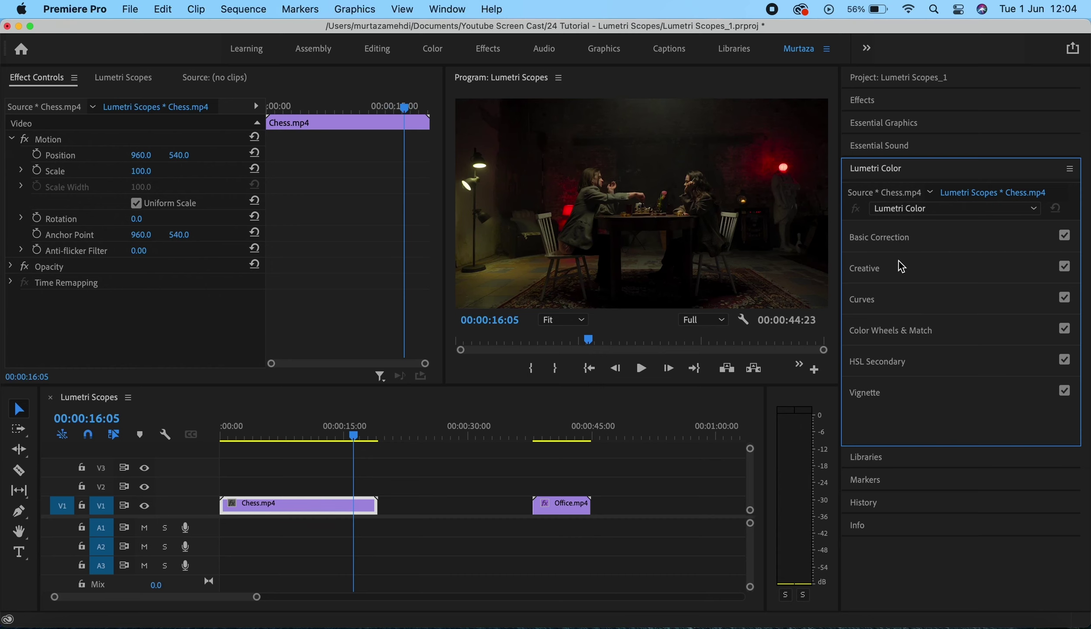
click(125, 79)
Add the Vectorscope YUV, Vectorscope HLS, Histogram and Parade (RGB) scopes beside the luma waveform
right_click(141, 165)
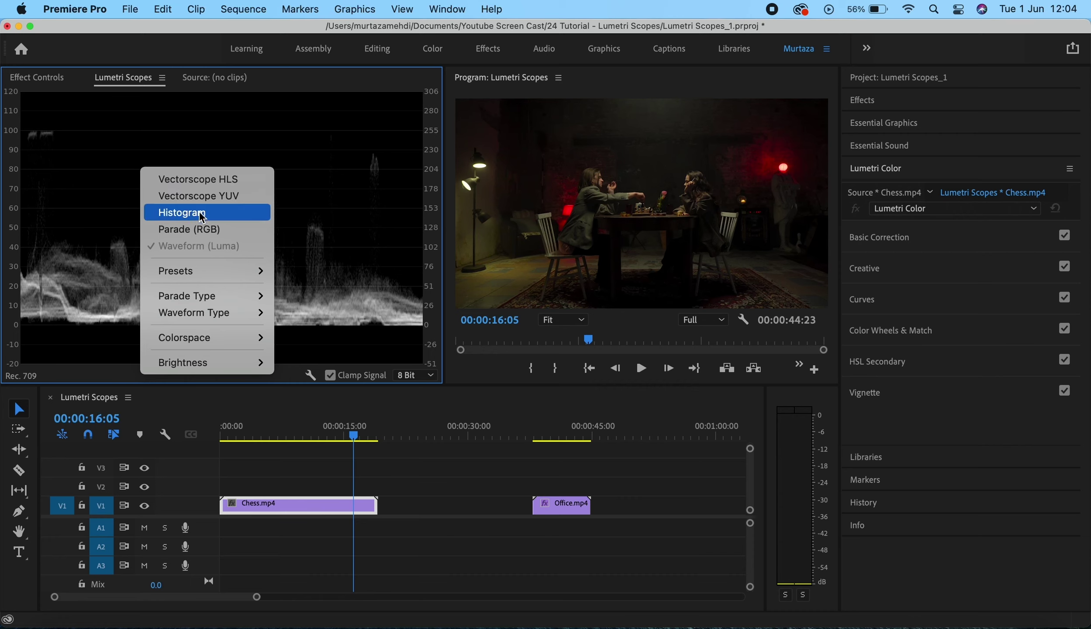
click(203, 188)
right_click(198, 197)
click(223, 210)
right_click(223, 211)
click(247, 258)
right_click(247, 261)
click(283, 323)
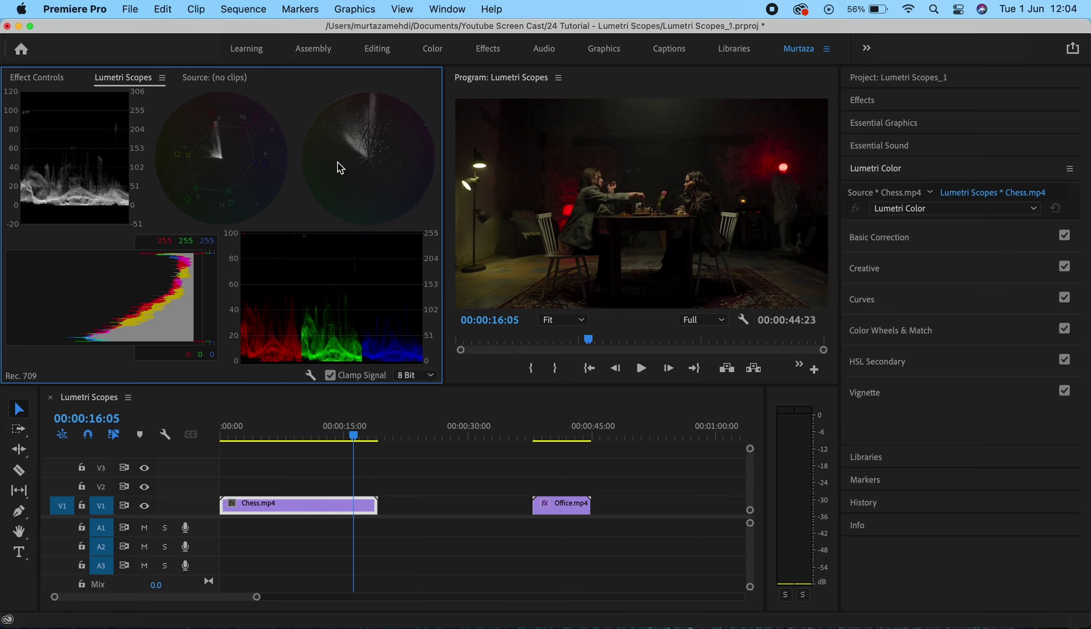
Remove the Vectorscope HLS, Histogram, Parade (RGB) and Vectorscope YUV scopes, keeping only Waveform (Luma)
right_click(295, 207)
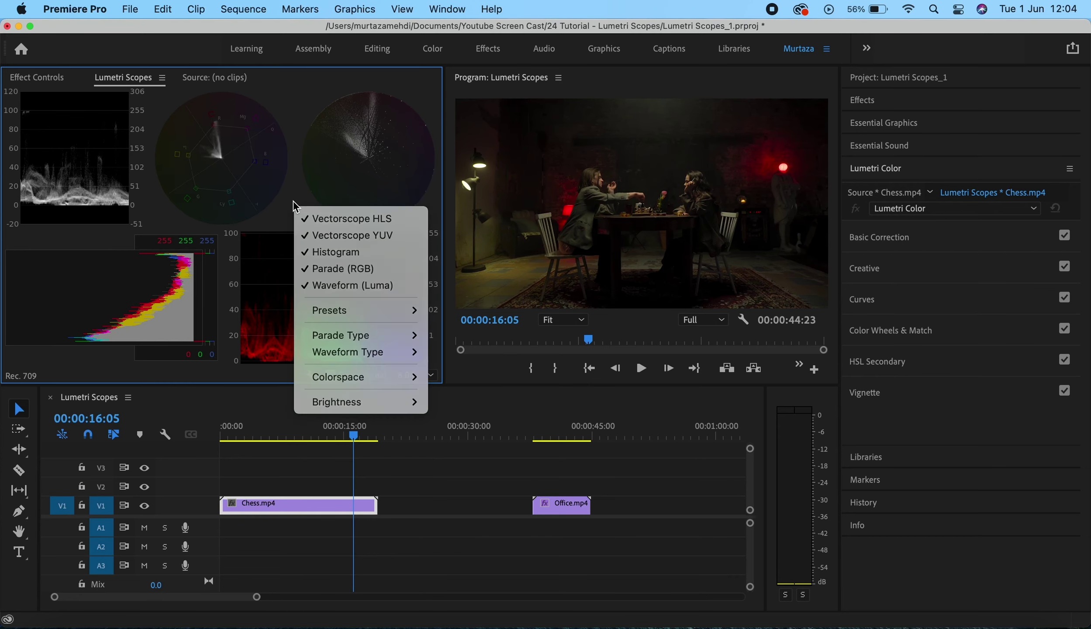
key(Escape)
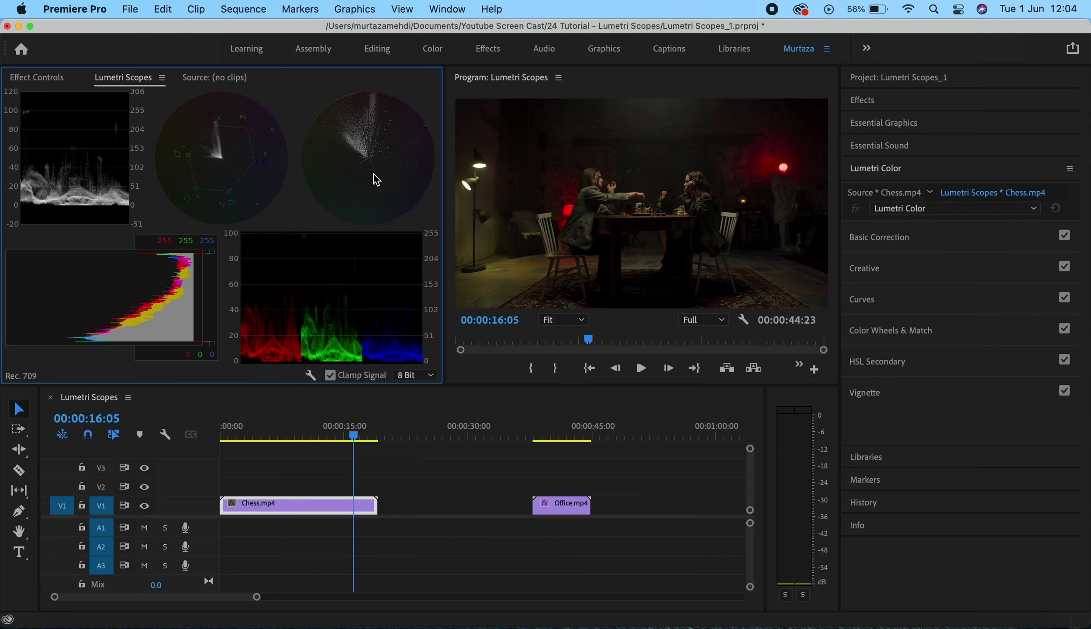
right_click(298, 201)
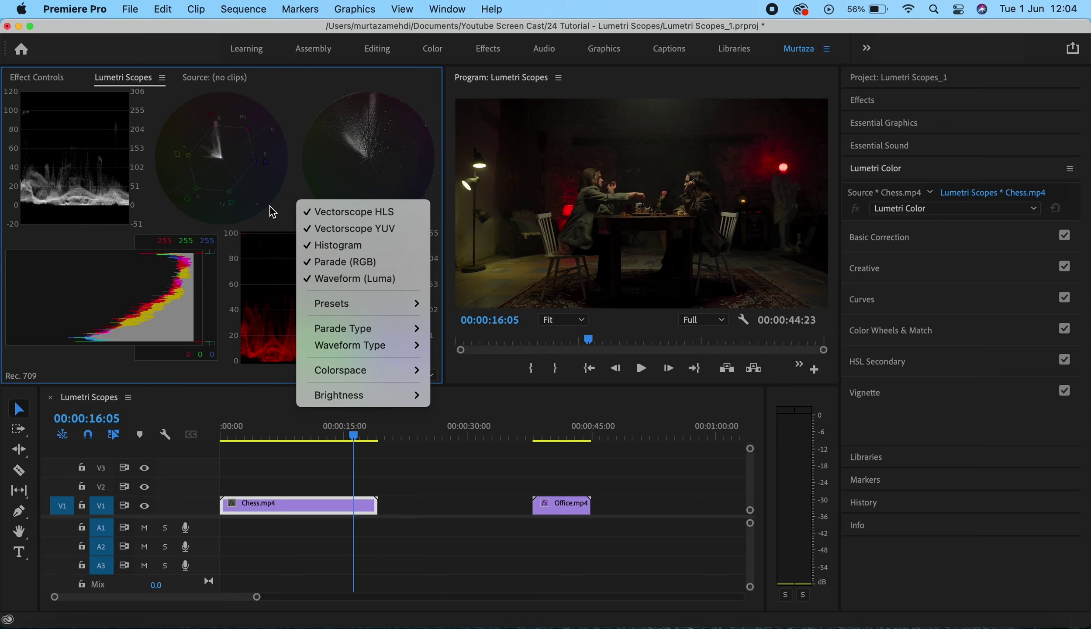
key(Escape)
right_click(332, 211)
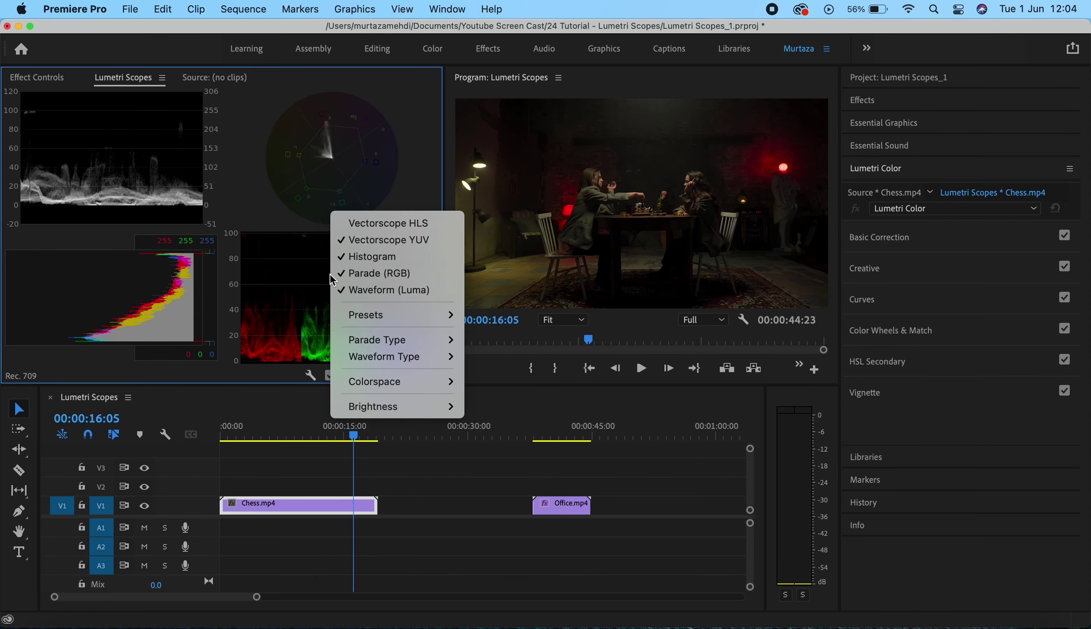
click(356, 258)
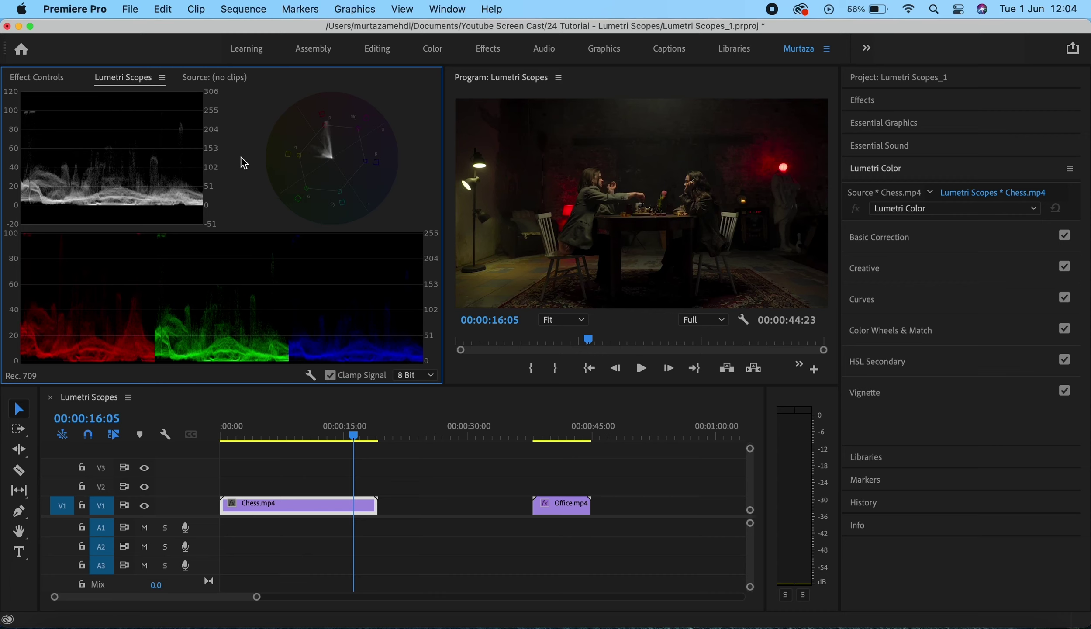
right_click(168, 151)
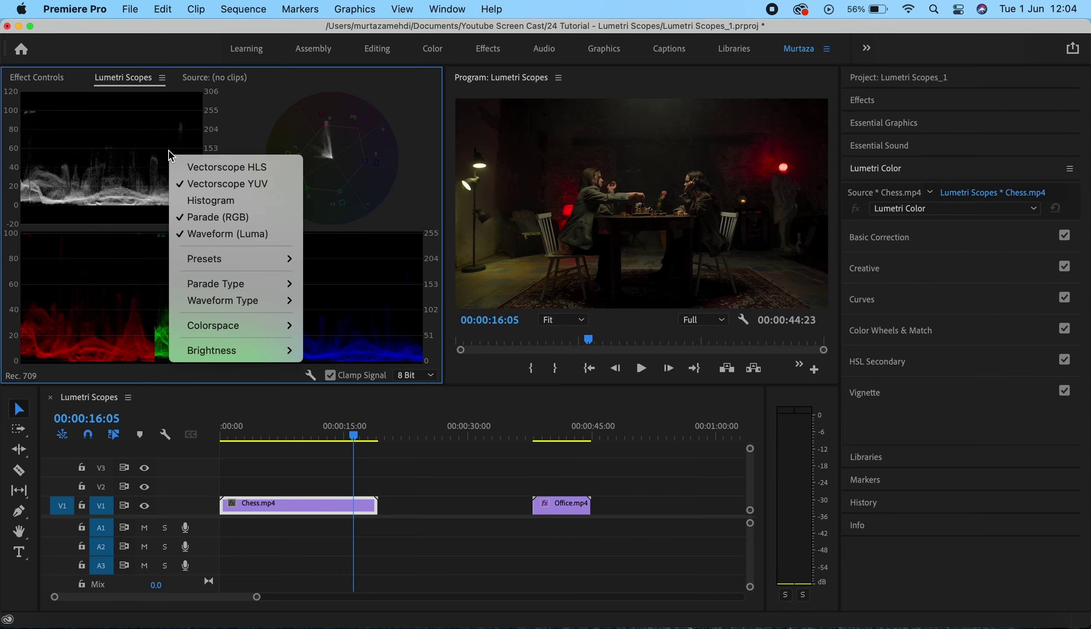
click(190, 220)
right_click(190, 220)
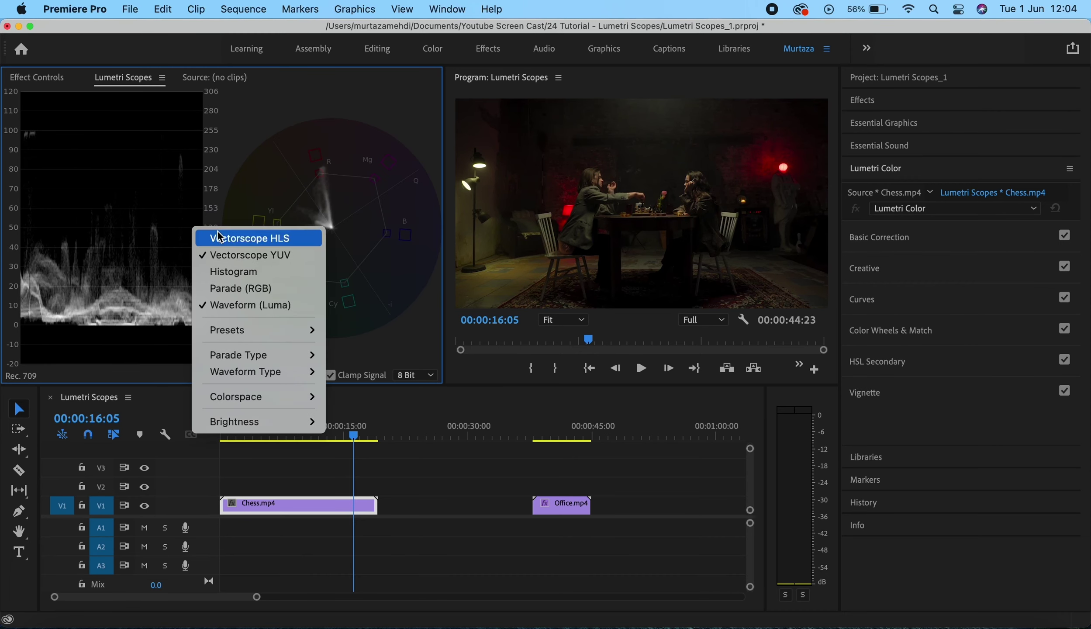
click(214, 255)
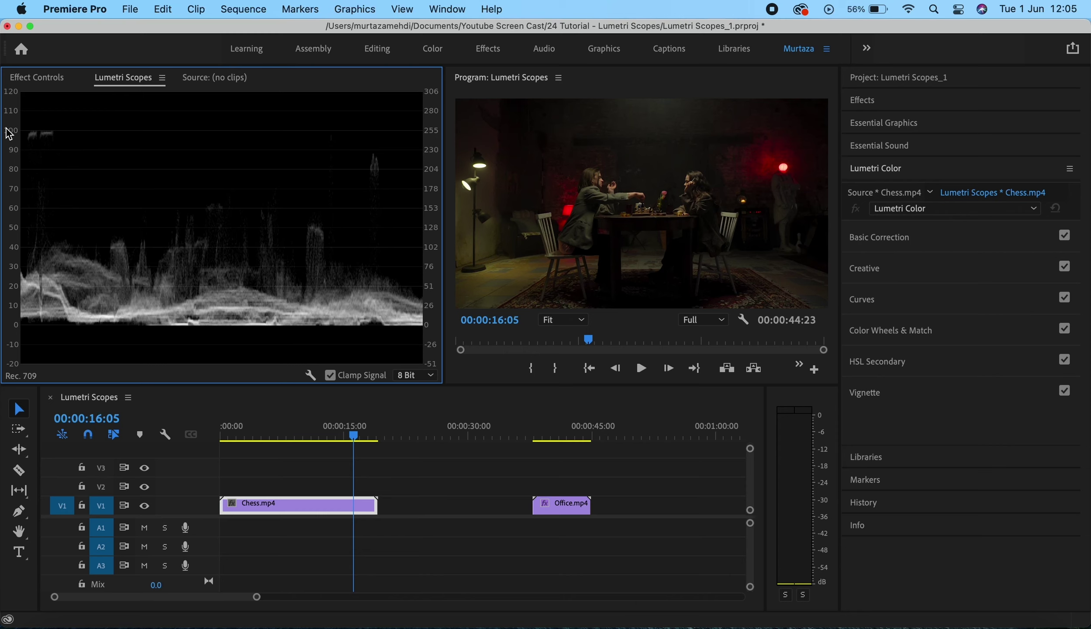
Scrub the playhead back to 00:00:15:01 in Chess.mp4
mouse_move(352, 437)
mouse_down()
mouse_move(294, 435)
mouse_move(346, 442)
mouse_up()
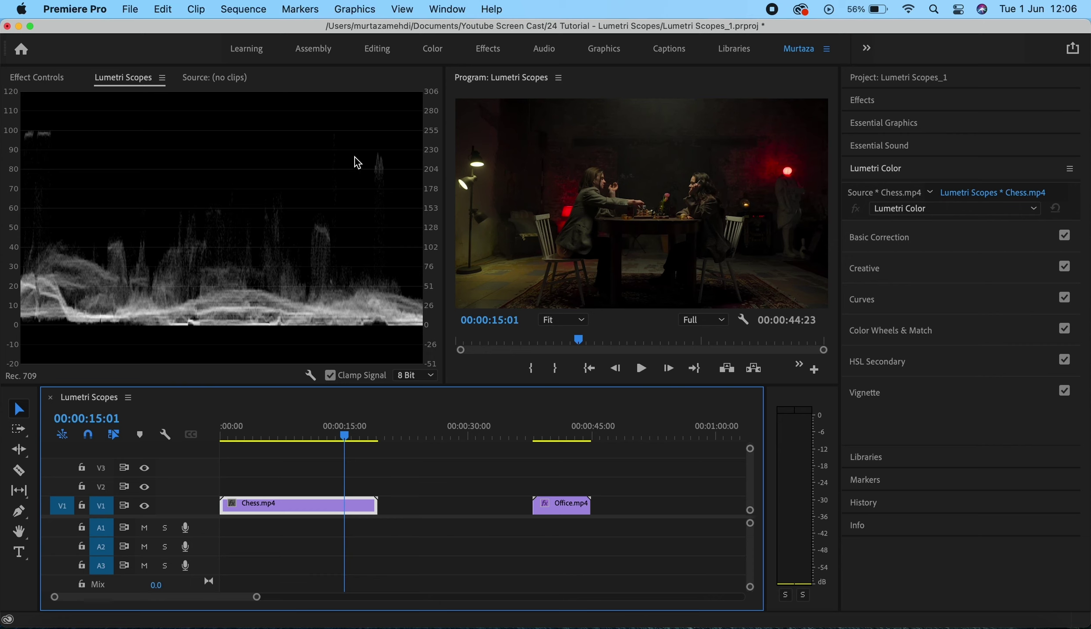
Expand Basic Correction and push Chess.mp4's Exposure all the way to 5.0
click(925, 236)
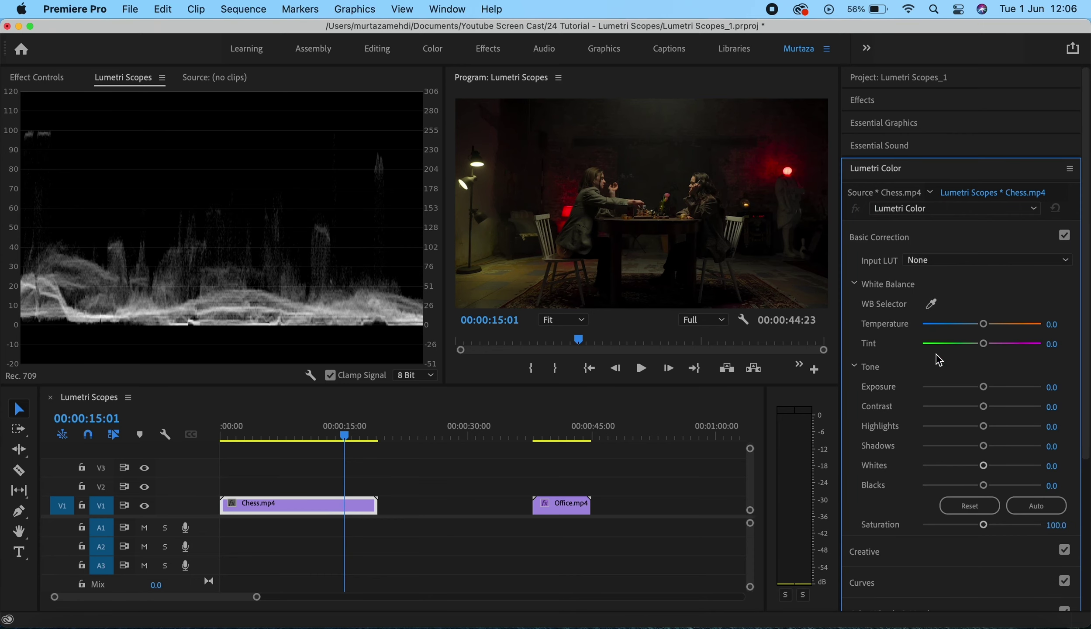
drag(1085, 192, 1087, 301)
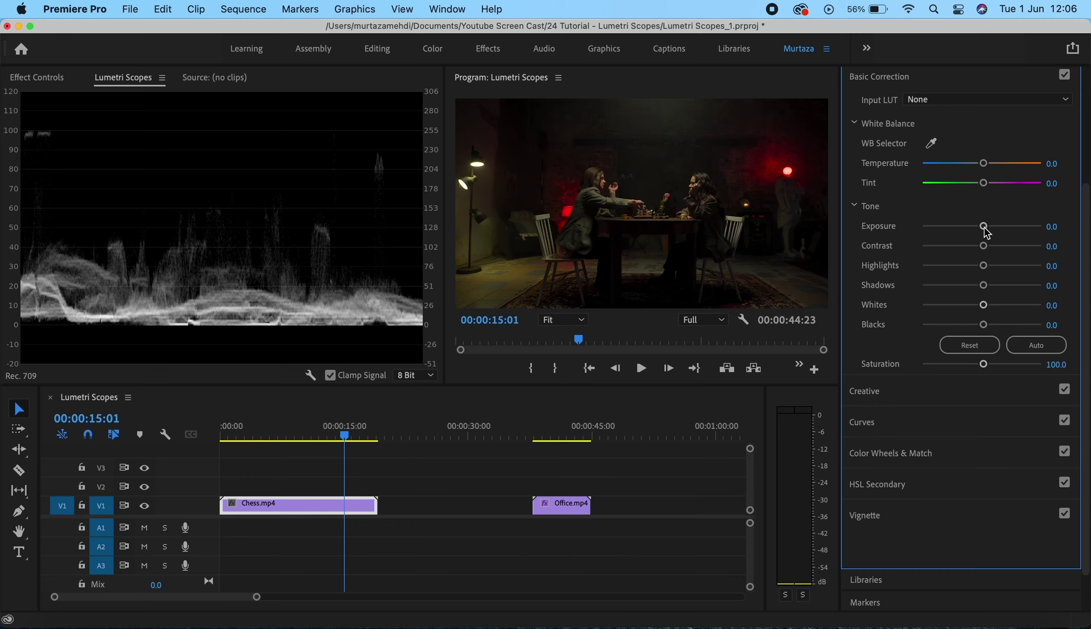
drag(985, 230, 1051, 191)
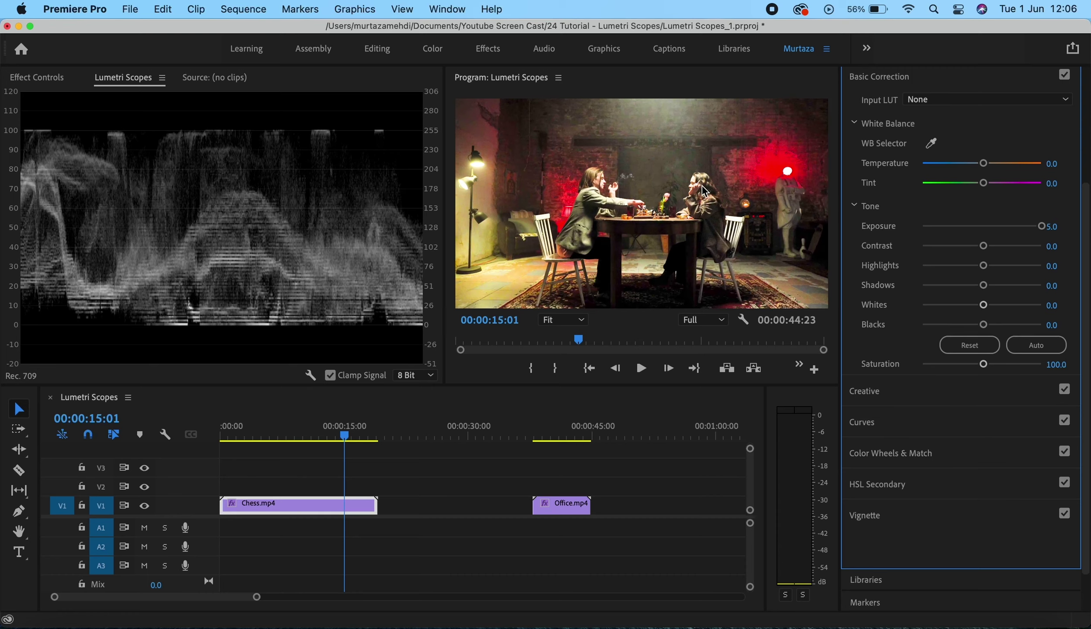
Reset Exposure to 0.0, then try Contrast at 82.3 and down at -100
double_click(1045, 228)
drag(985, 248, 1031, 239)
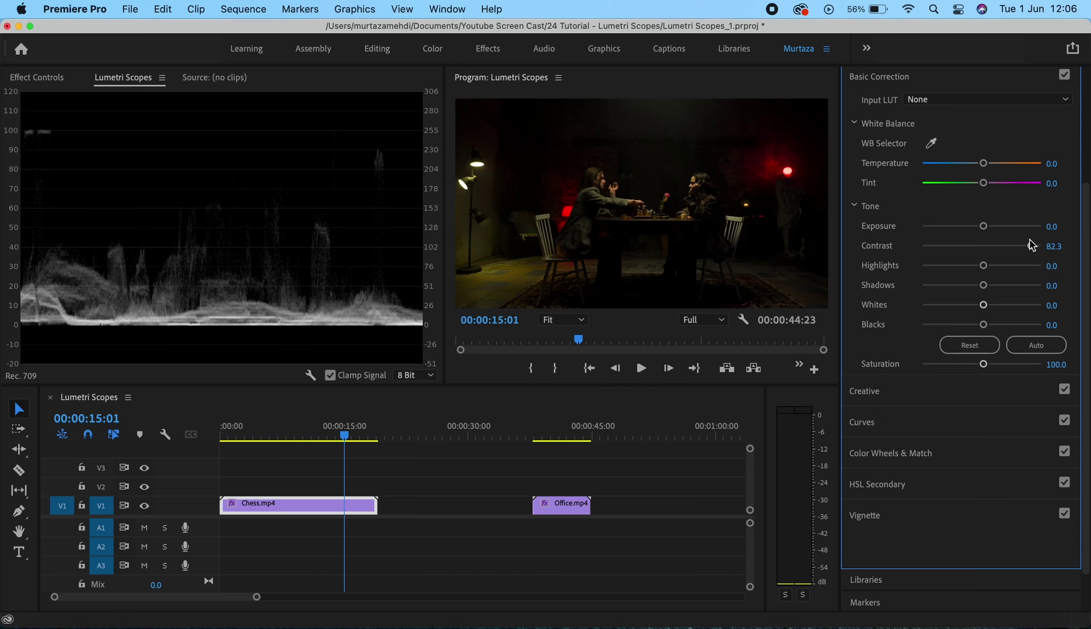
drag(1032, 245, 907, 251)
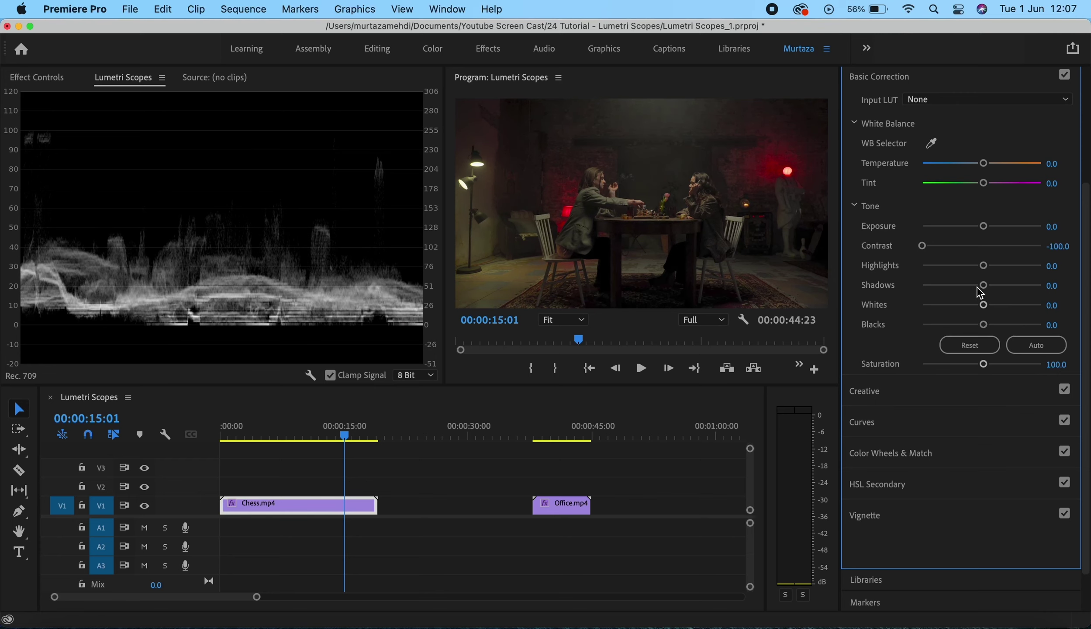
Reset Contrast to 0, bend the master RGB curve's endpoints, then restore a straight diagonal
double_click(921, 248)
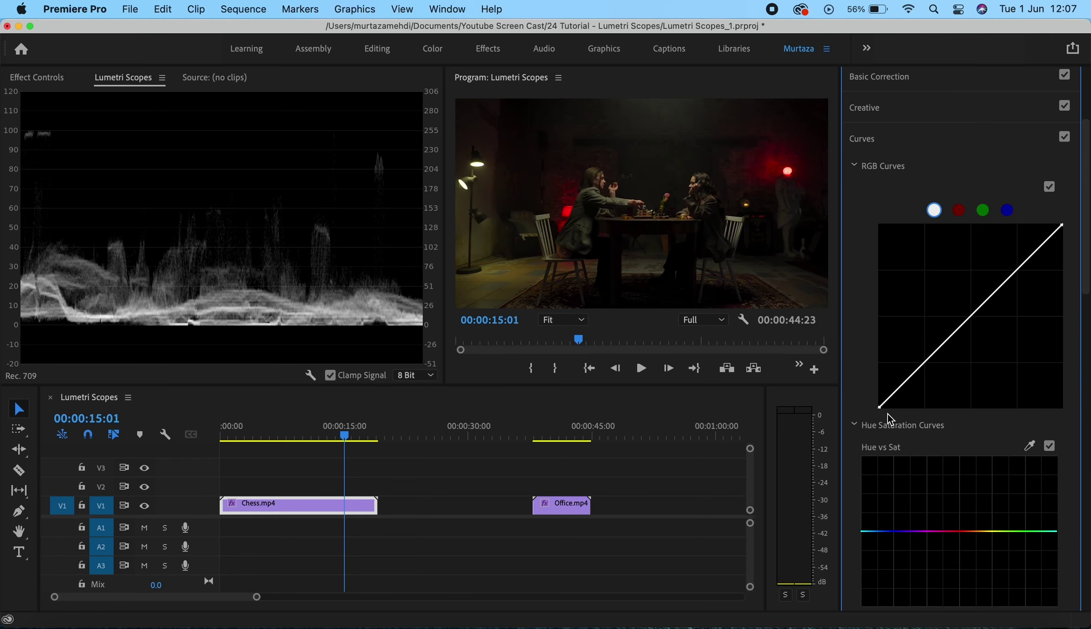
click(890, 421)
drag(1062, 227, 1062, 310)
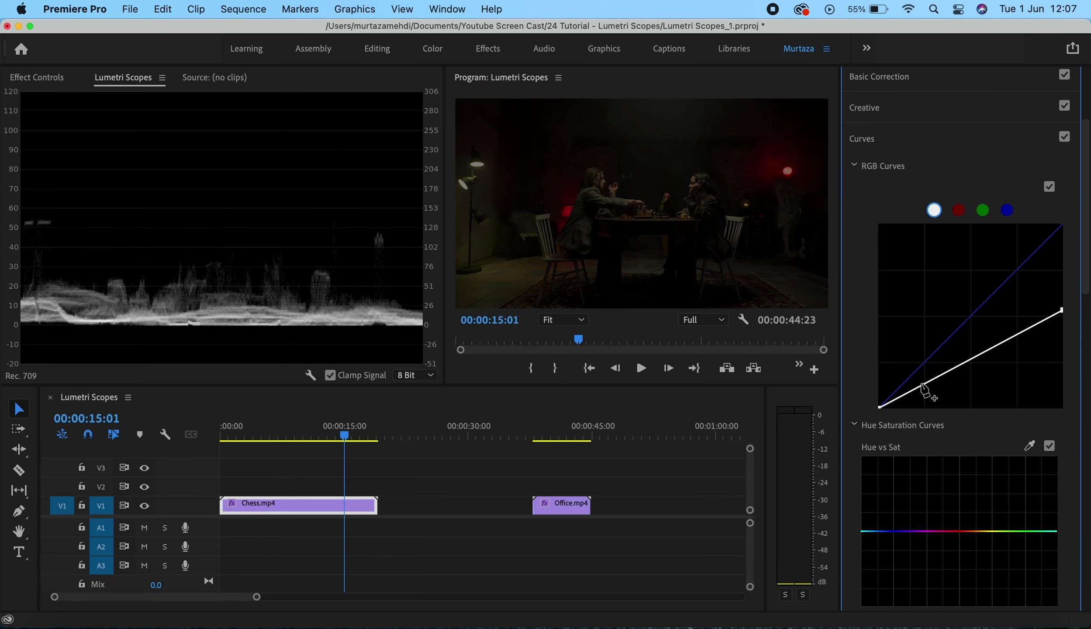
drag(879, 404, 877, 317)
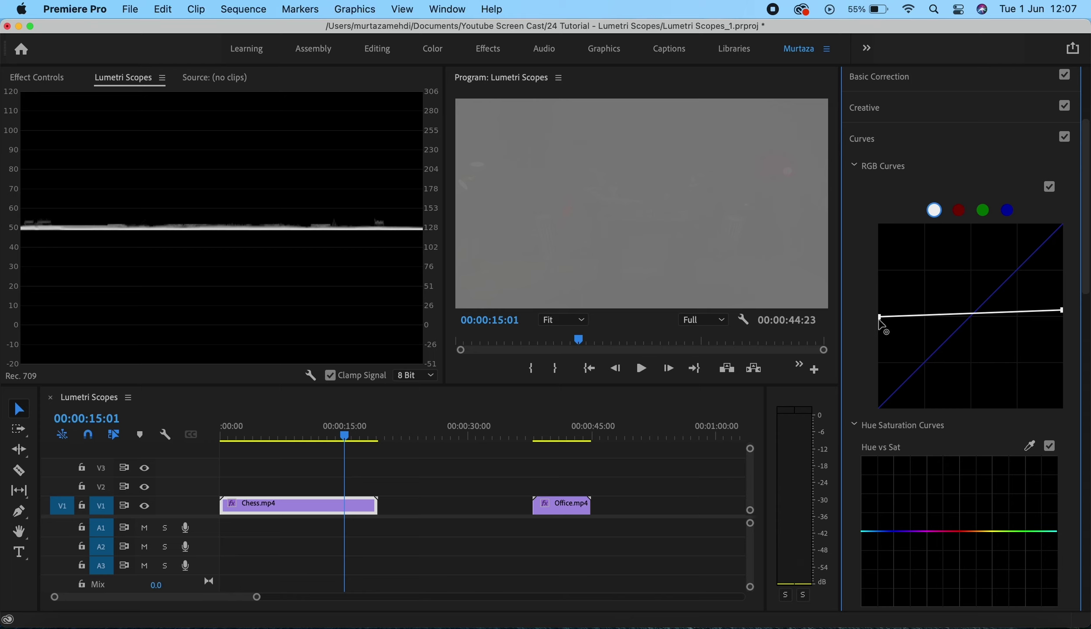
drag(880, 318, 880, 405)
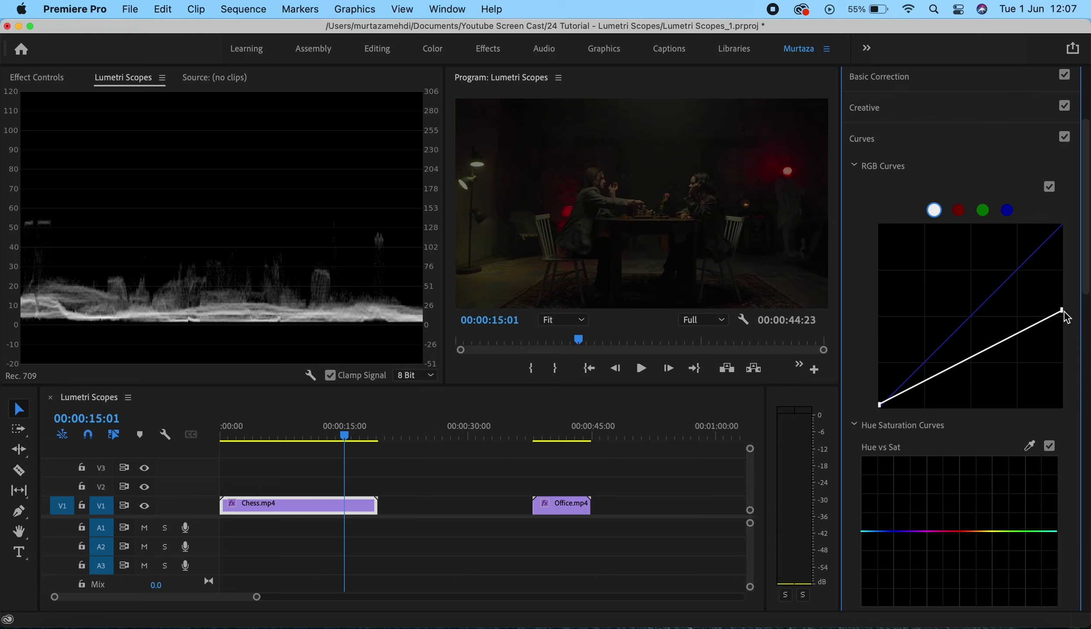
drag(1062, 311, 1062, 218)
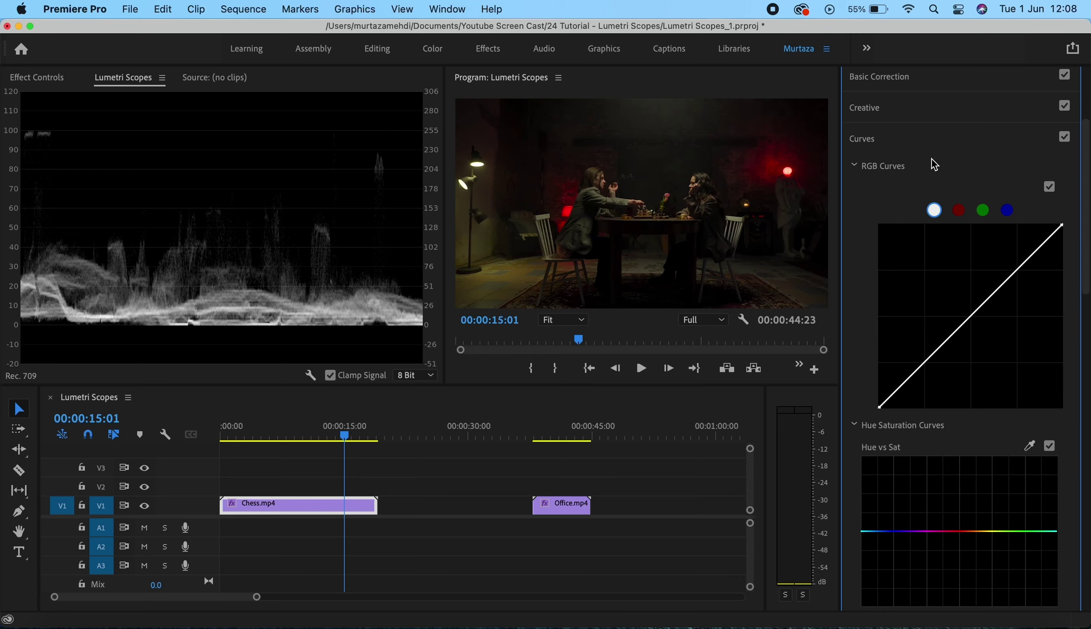
Show only the YUV vectorscope and select Office.mp4 with the playhead at 00:00:39:17
click(869, 139)
right_click(343, 213)
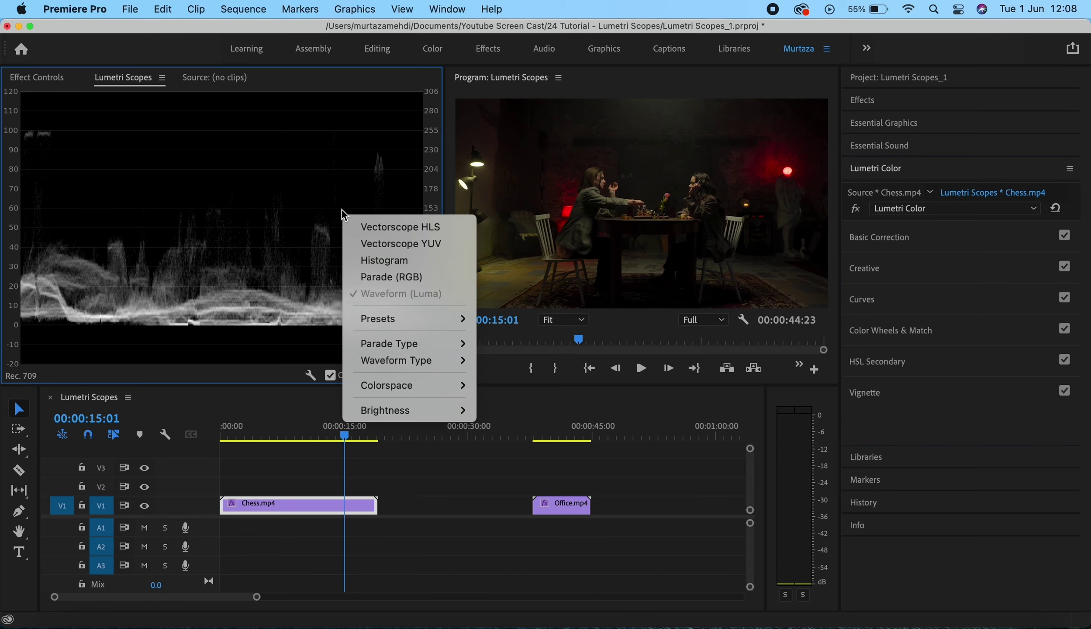
click(371, 246)
right_click(356, 153)
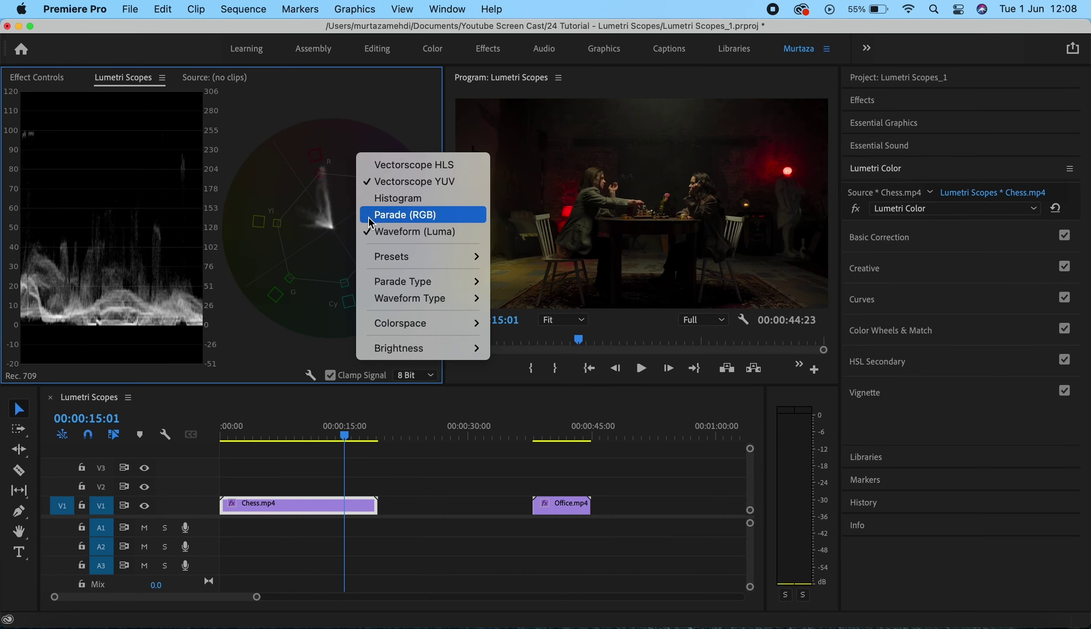
click(370, 231)
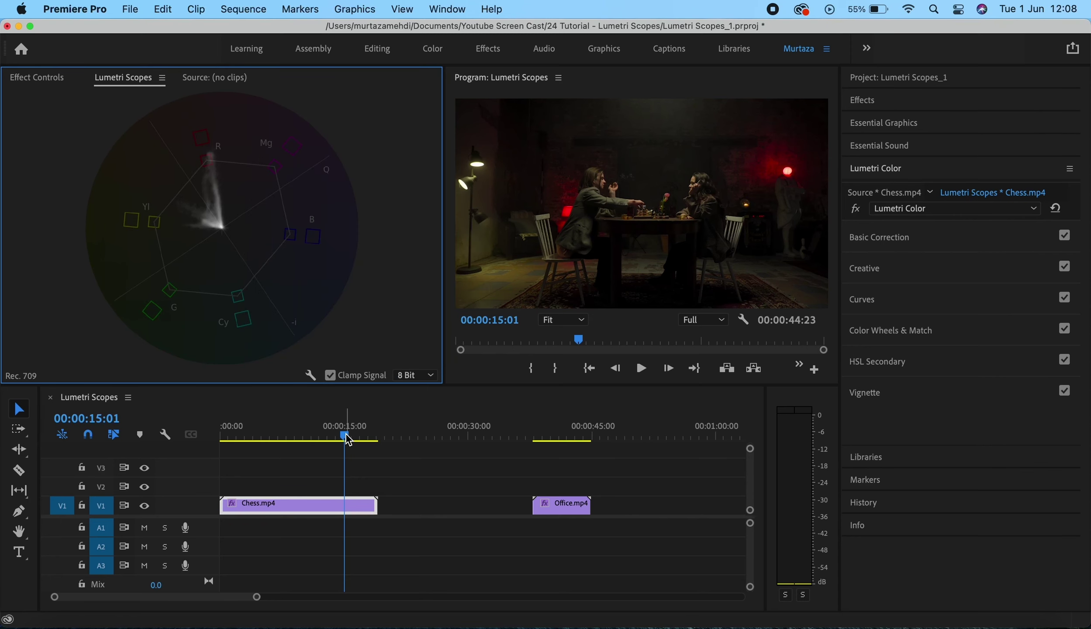
drag(347, 441, 549, 435)
click(556, 504)
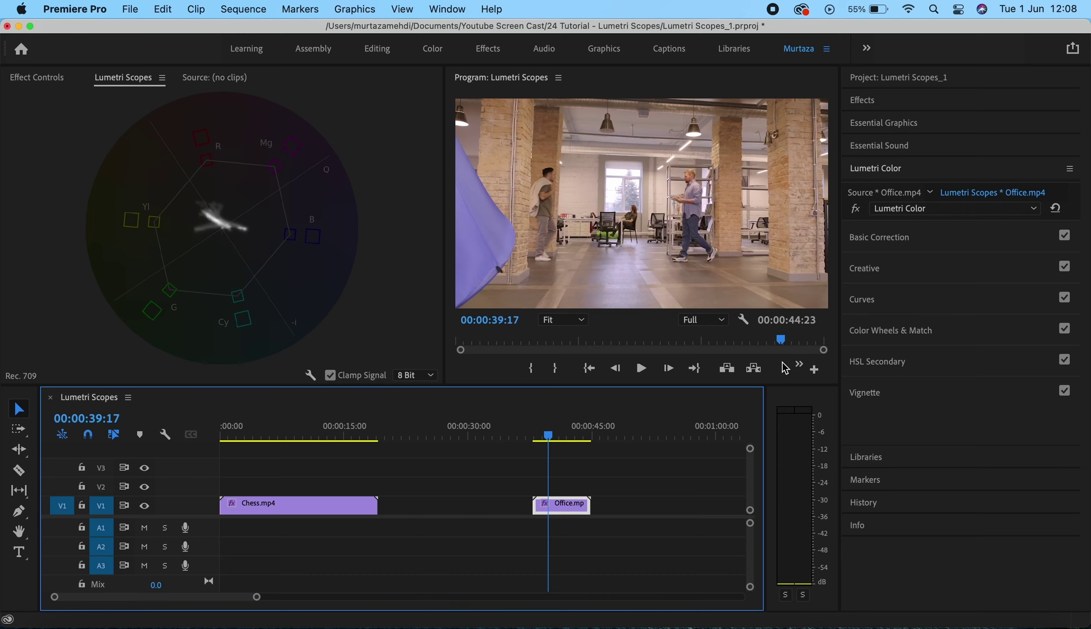
Expand Color Wheels & Match for Office.mp4 to reveal the Midtones, Shadows and Highlights wheels
click(882, 339)
scroll(982, 395, down, 2)
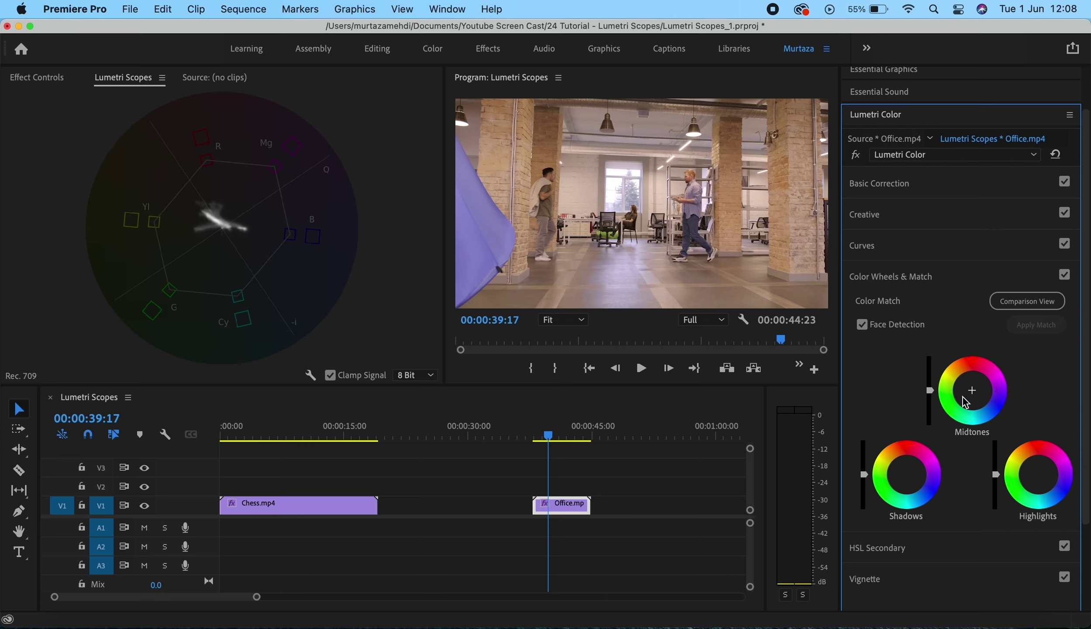
click(977, 395)
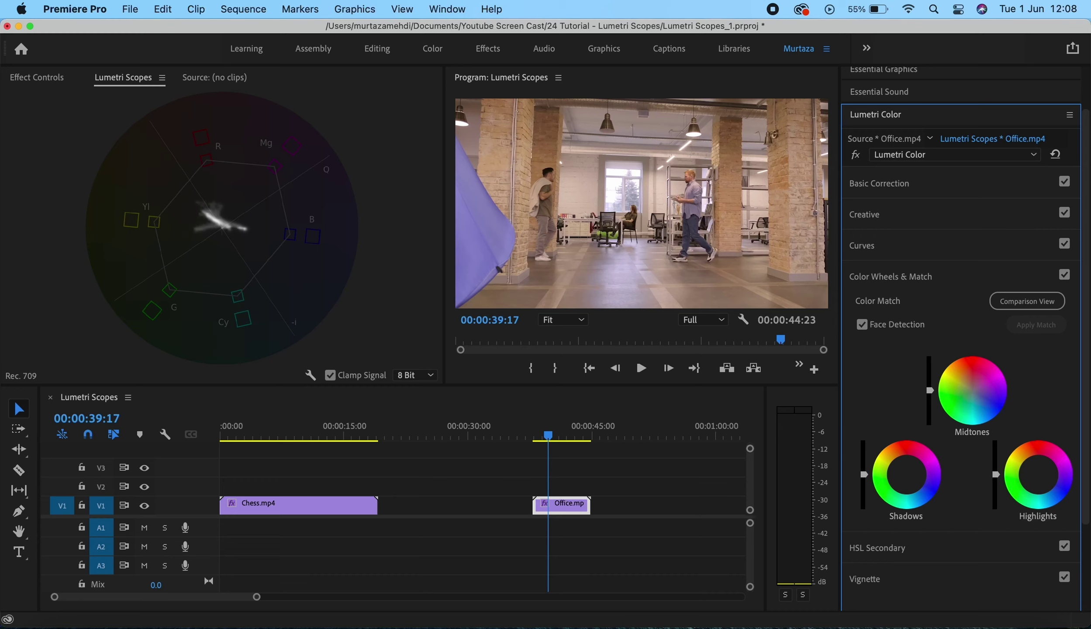
drag(973, 391, 986, 377)
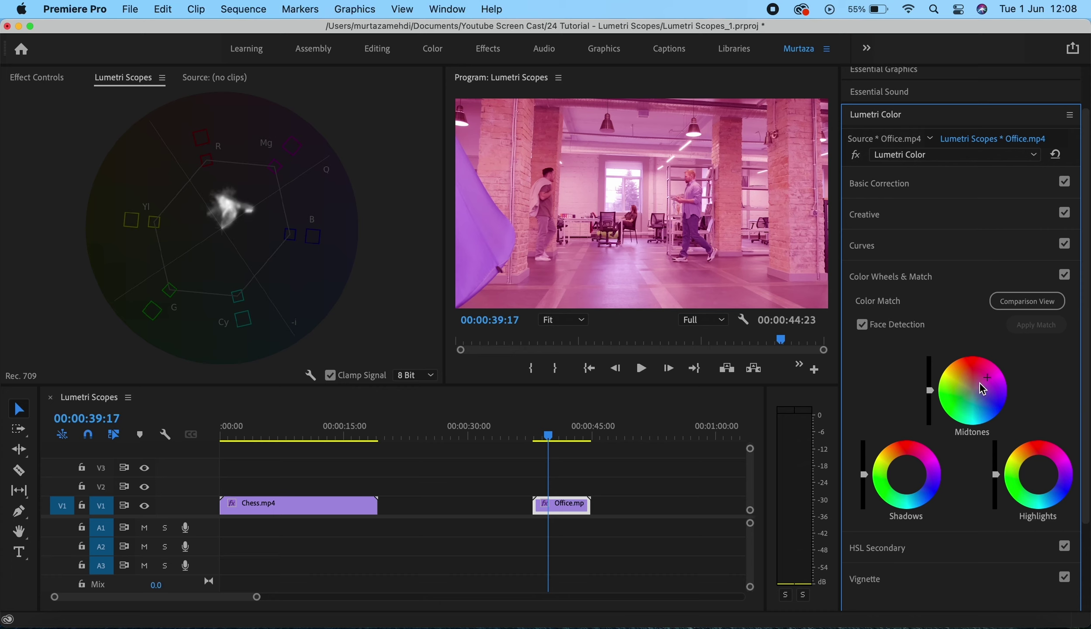
drag(986, 378, 991, 398)
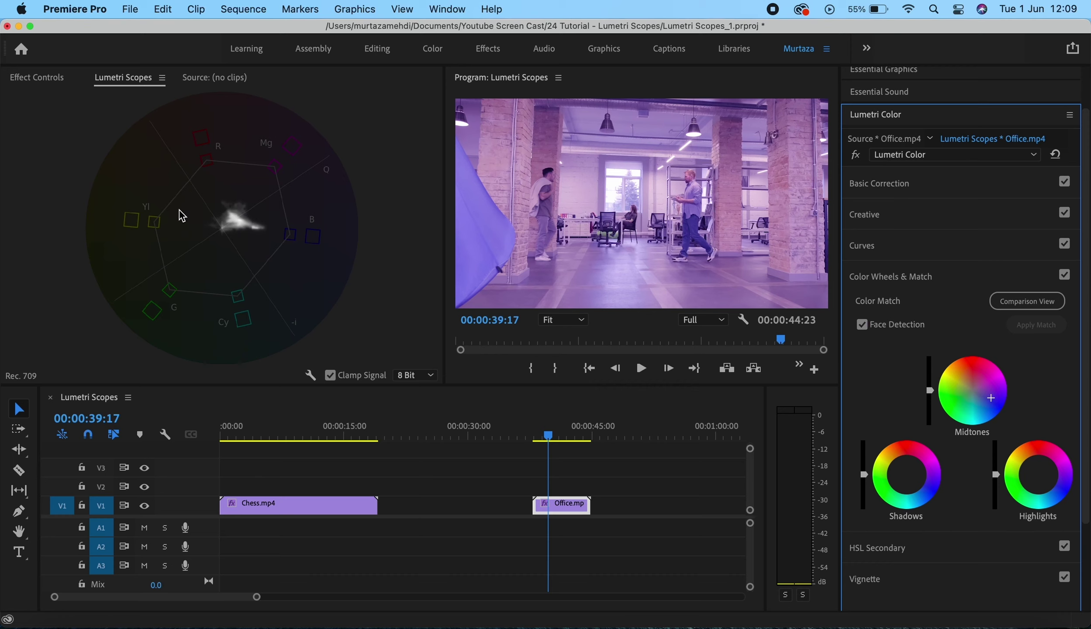
drag(985, 400, 989, 399)
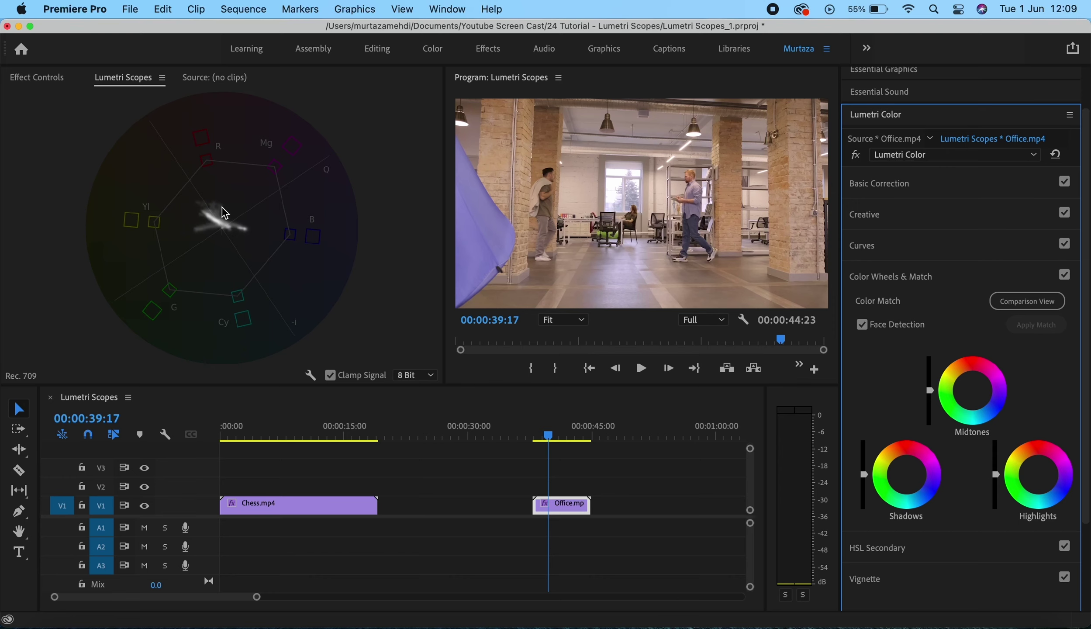
Expand Basic Correction and sweep Office.mp4's Saturation to 0, then up to 200.0
click(886, 181)
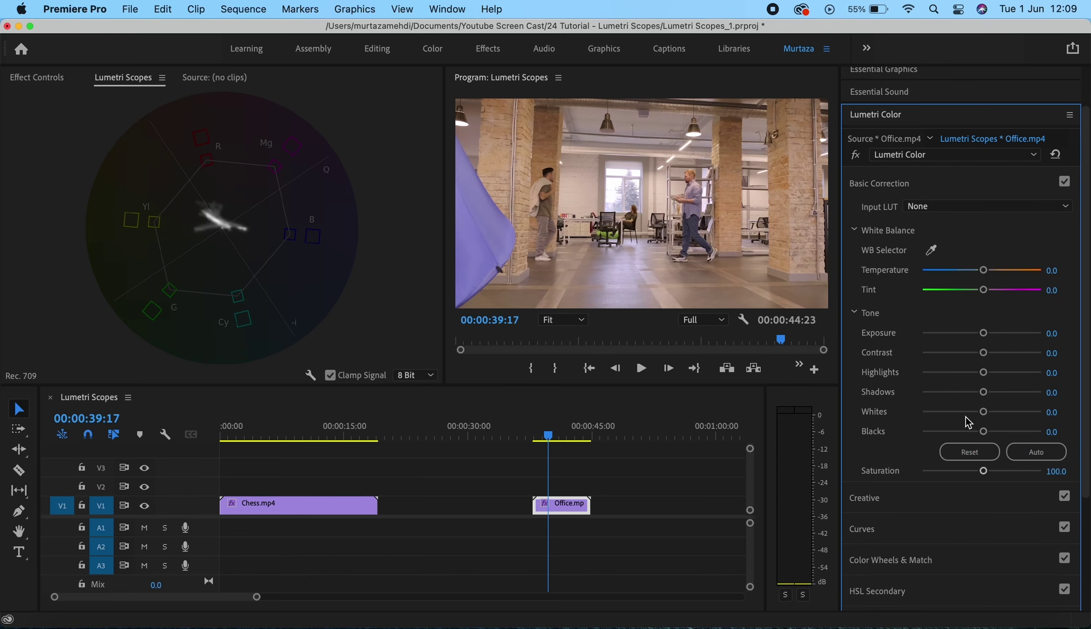
drag(989, 475, 916, 475)
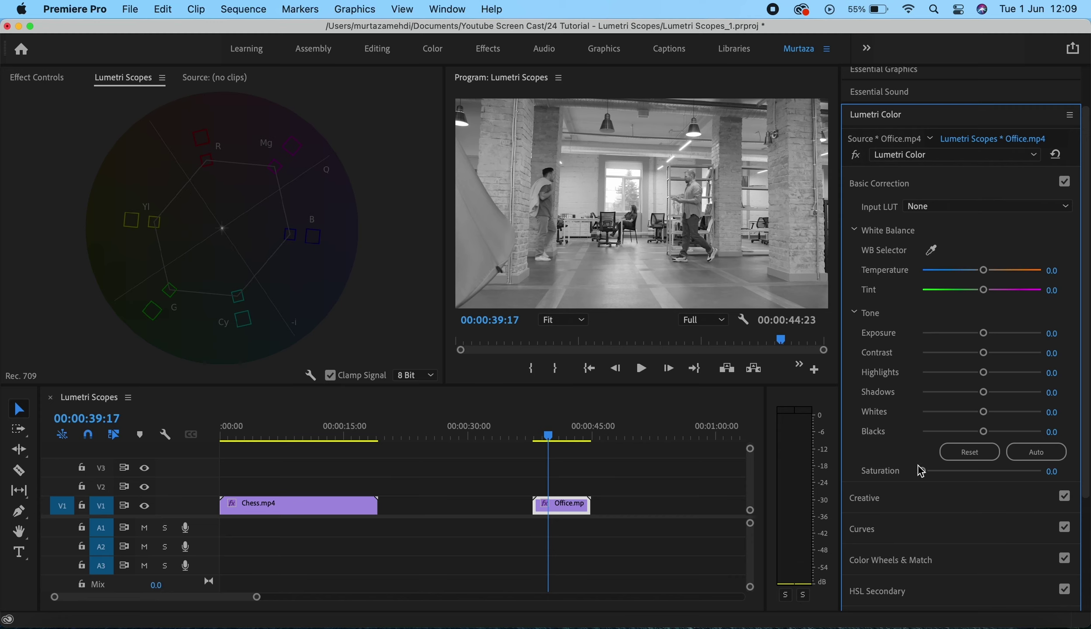
drag(922, 470, 1085, 489)
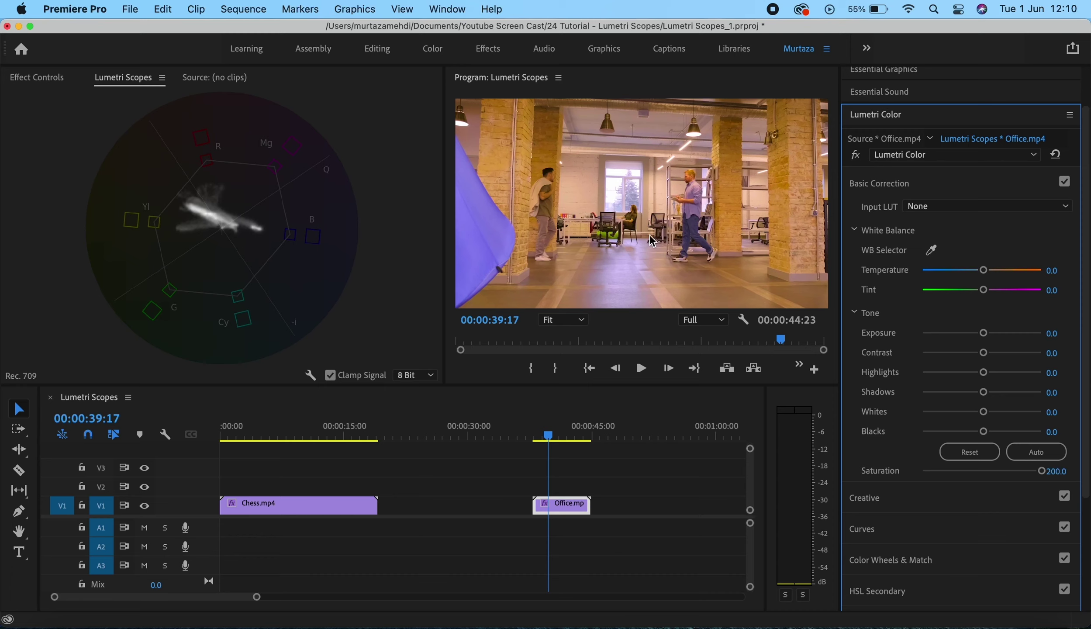
Reset the Office.mp4 Saturation slider in Basic Correction back to 100.0
double_click(1044, 471)
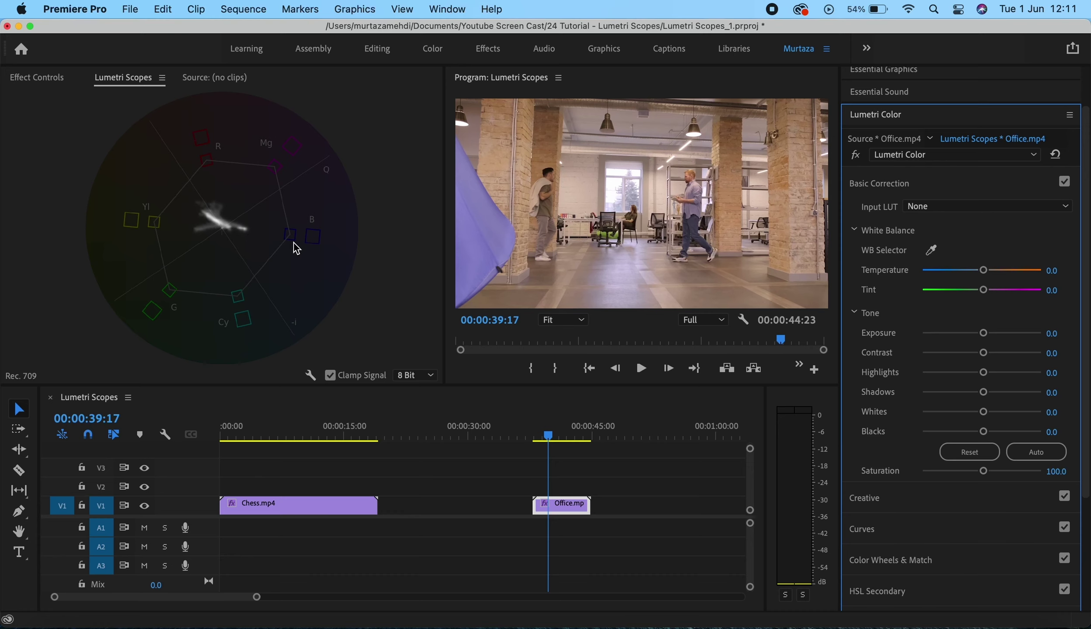
Add Parade (RGB) to Lumetri Scopes and hide Vectorscope YUV
right_click(344, 113)
click(360, 180)
right_click(359, 155)
click(332, 186)
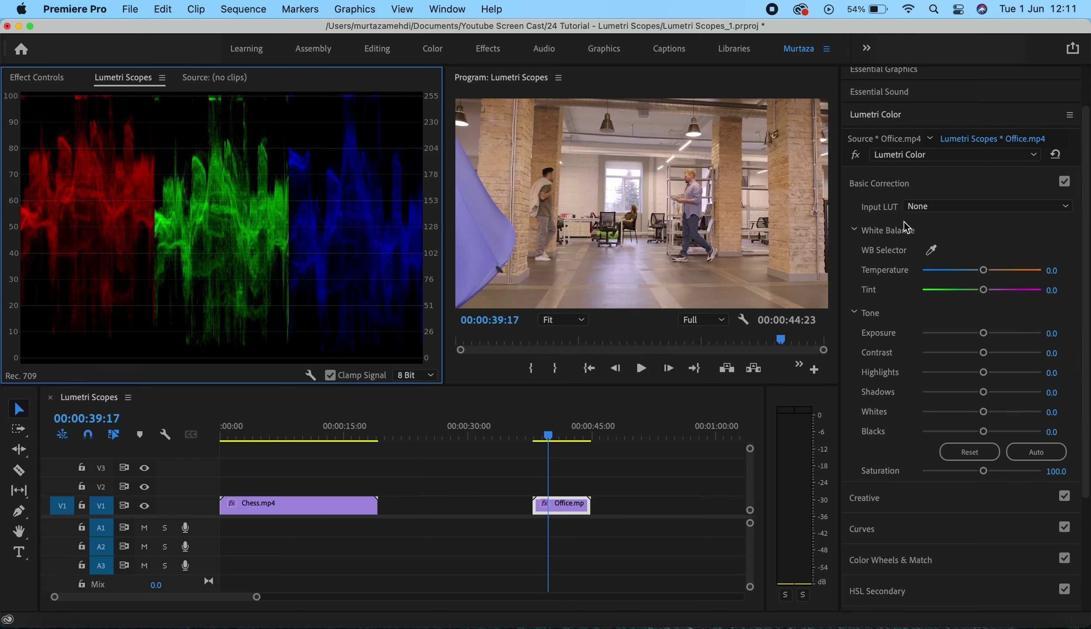
Switch from Basic Correction to Curves and flatten the blue and red channel curves
click(907, 184)
click(888, 309)
click(1007, 371)
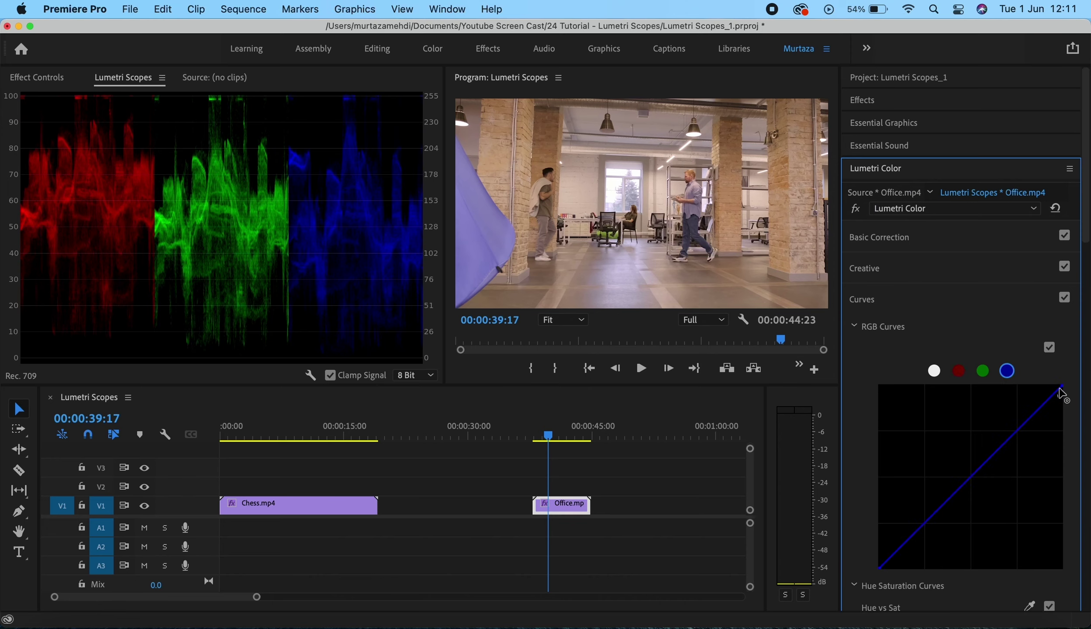
drag(1061, 388, 1071, 576)
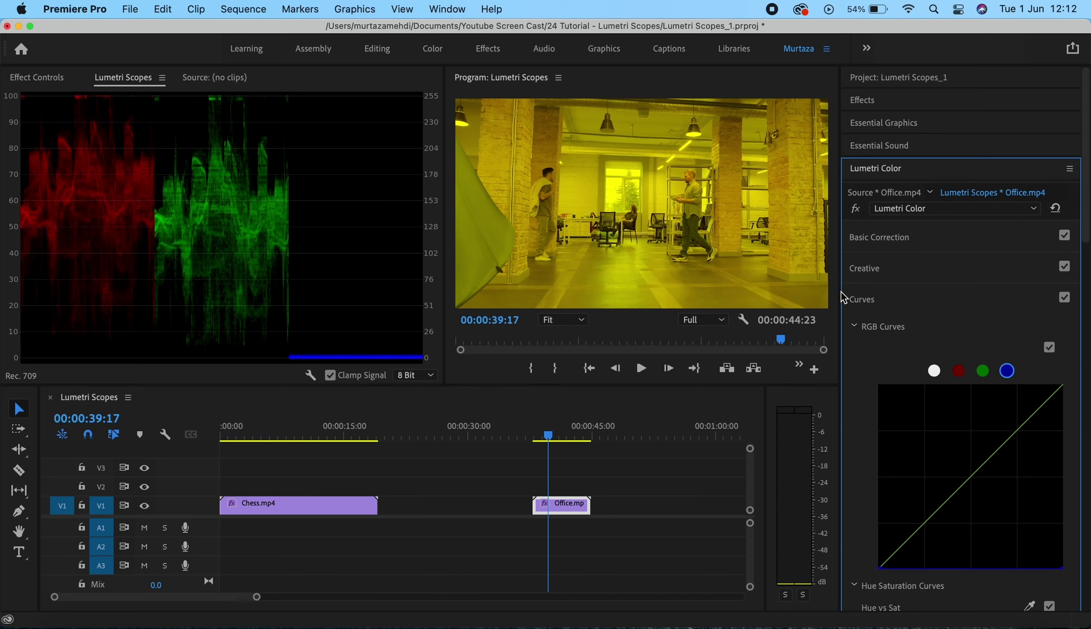
click(958, 371)
drag(1060, 398, 1074, 592)
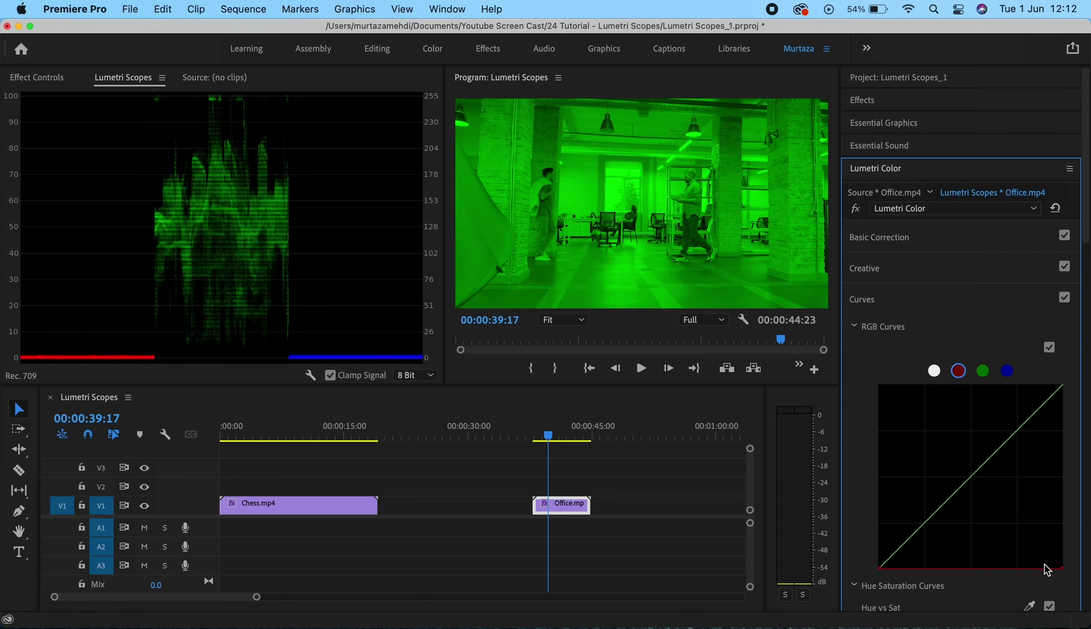
Restore the red and blue curves to the diagonal, then lower the red curve's top point slightly
double_click(1058, 572)
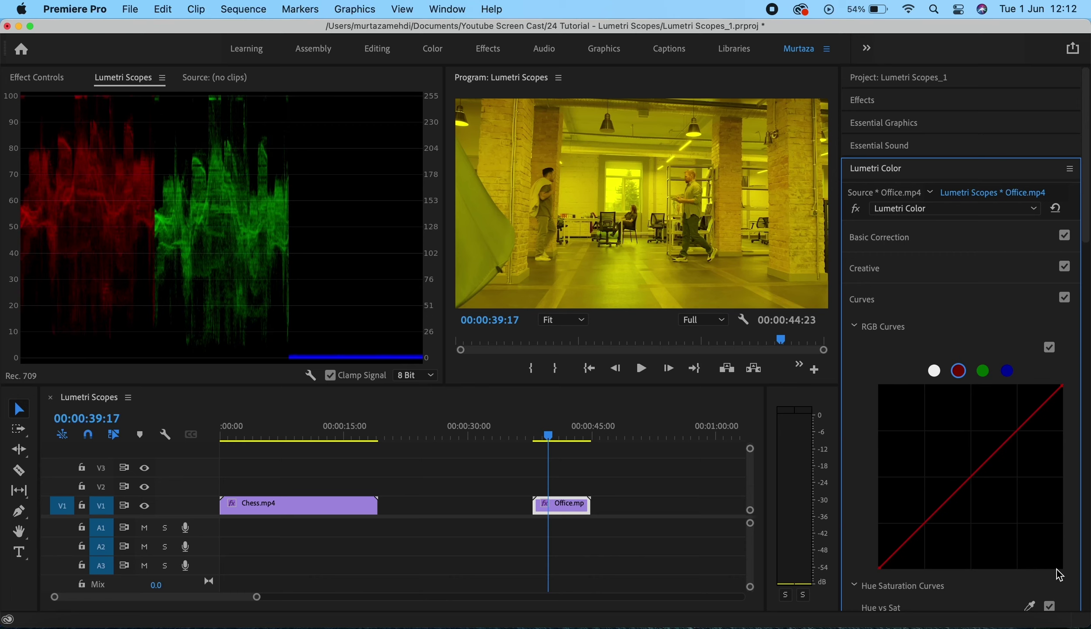
click(1011, 374)
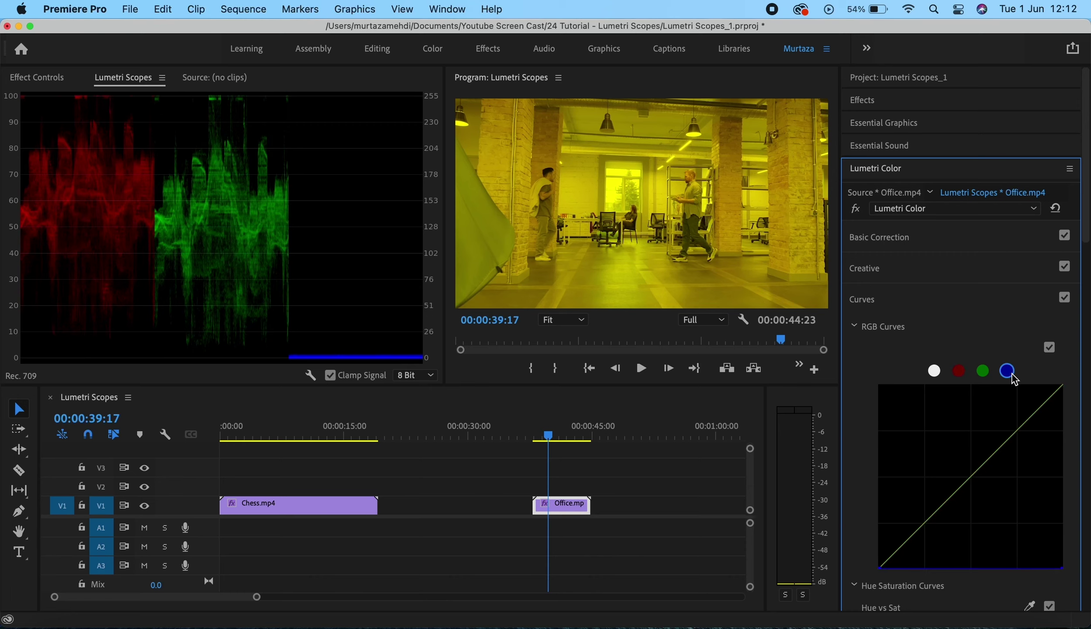
double_click(1056, 570)
click(958, 371)
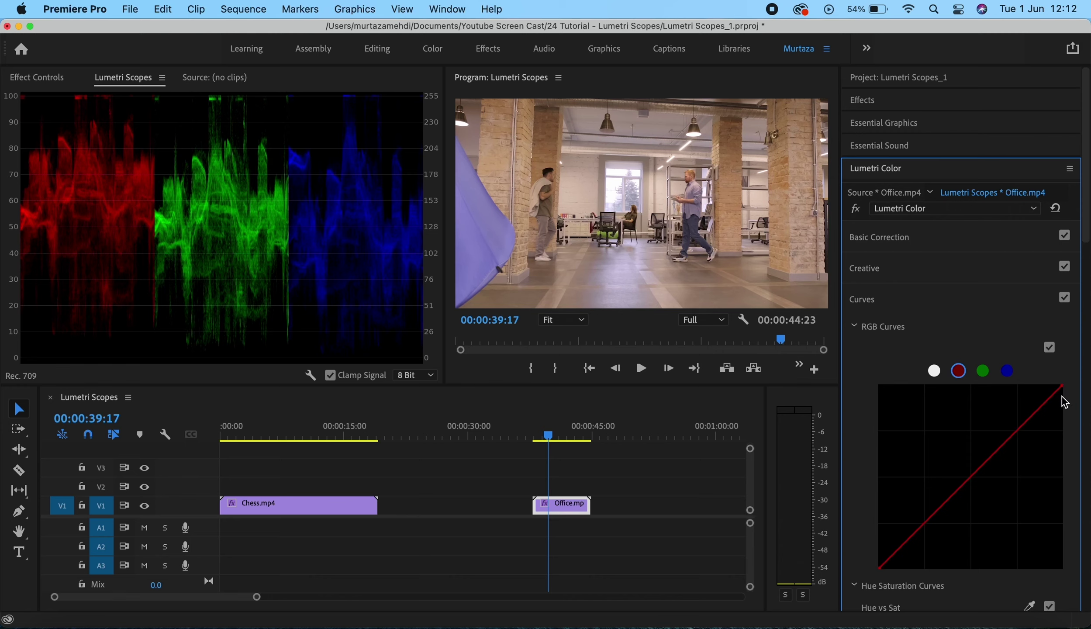
mouse_move(1061, 387)
mouse_down()
mouse_move(1066, 483)
mouse_move(1060, 403)
mouse_up()
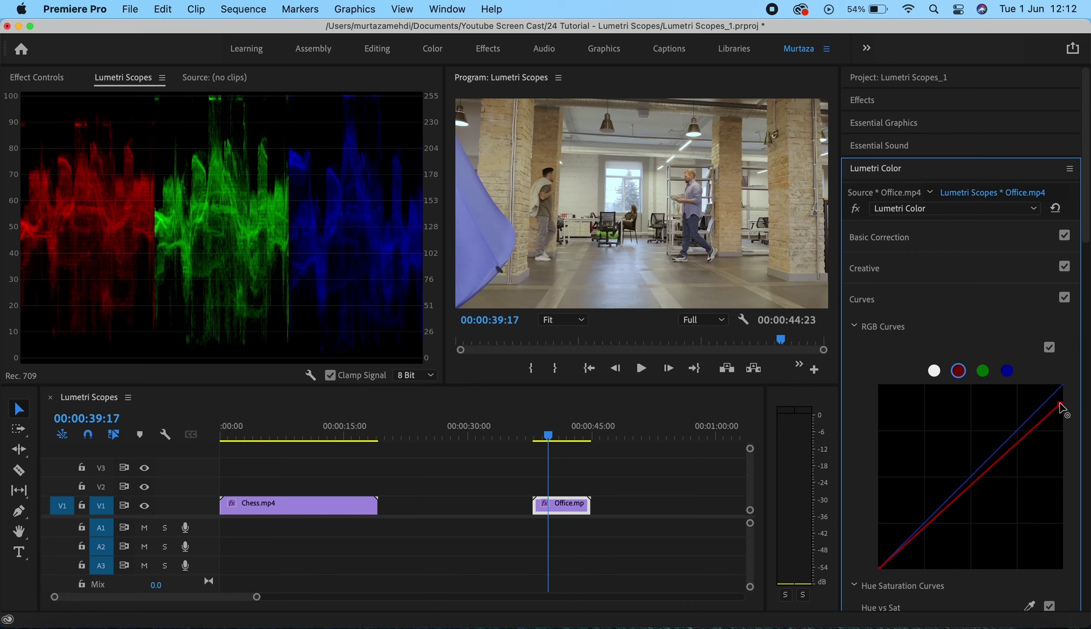
click(1064, 298)
click(1066, 298)
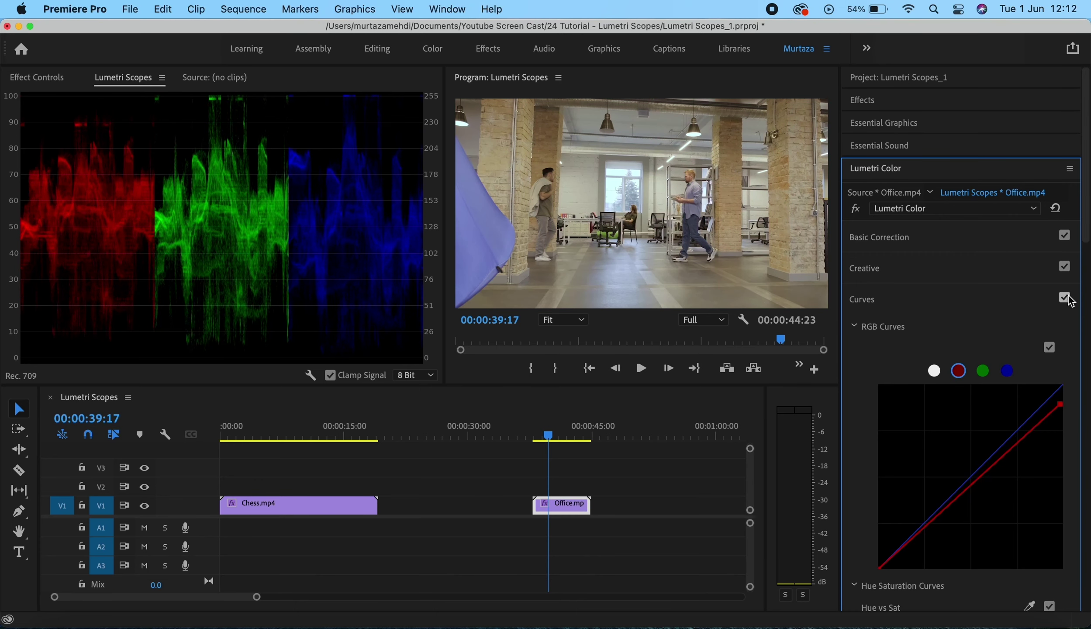